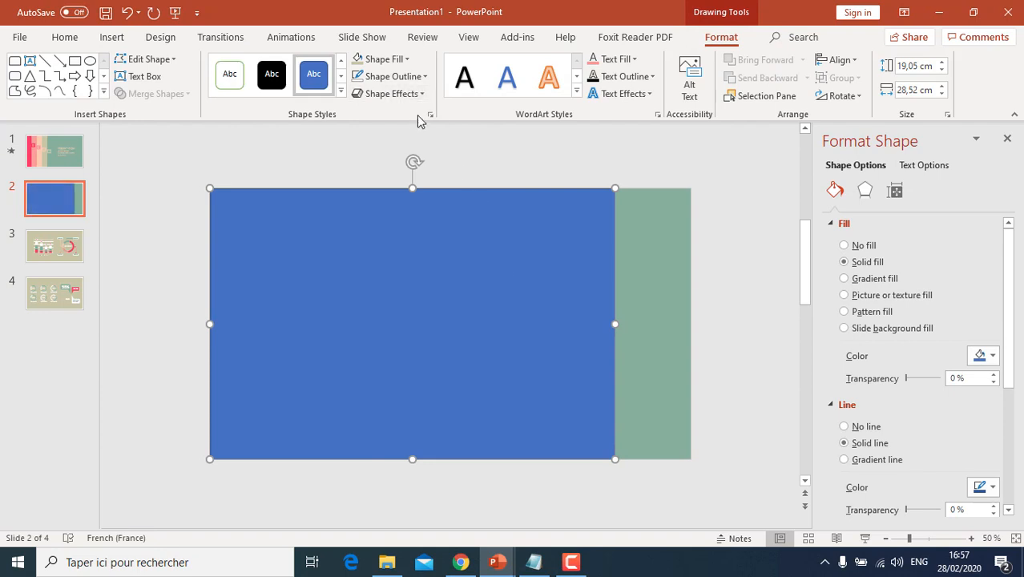
# Fill the large blue rectangle with the recent khaki-beige colour and remove its outline.
pyautogui.click(407, 59)
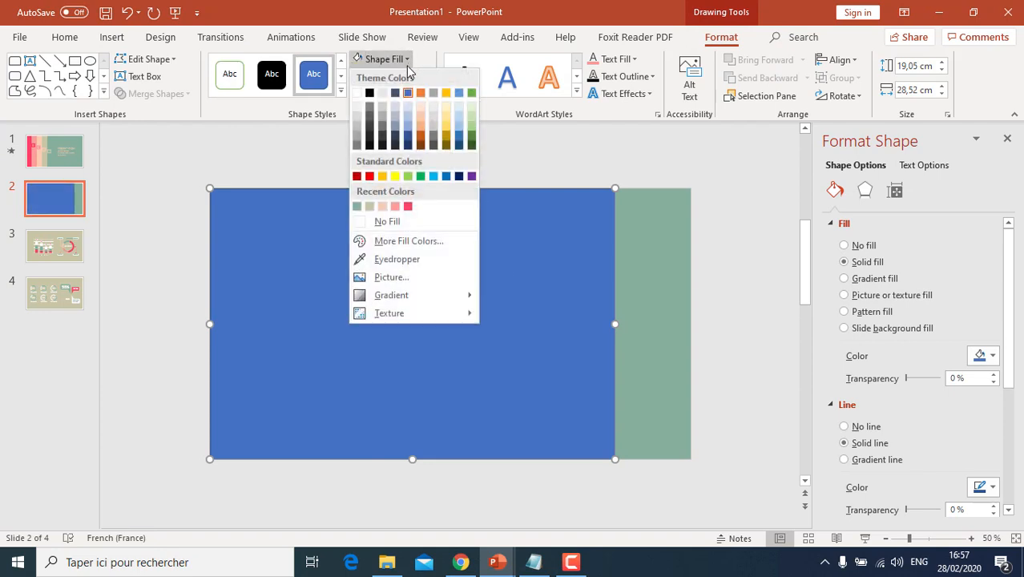
pyautogui.click(371, 206)
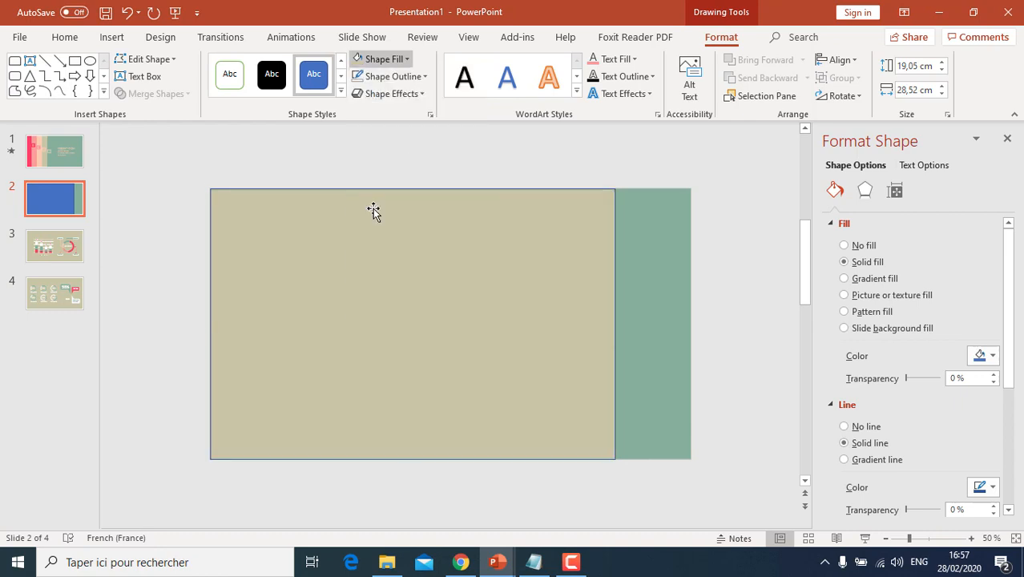
pyautogui.click(420, 82)
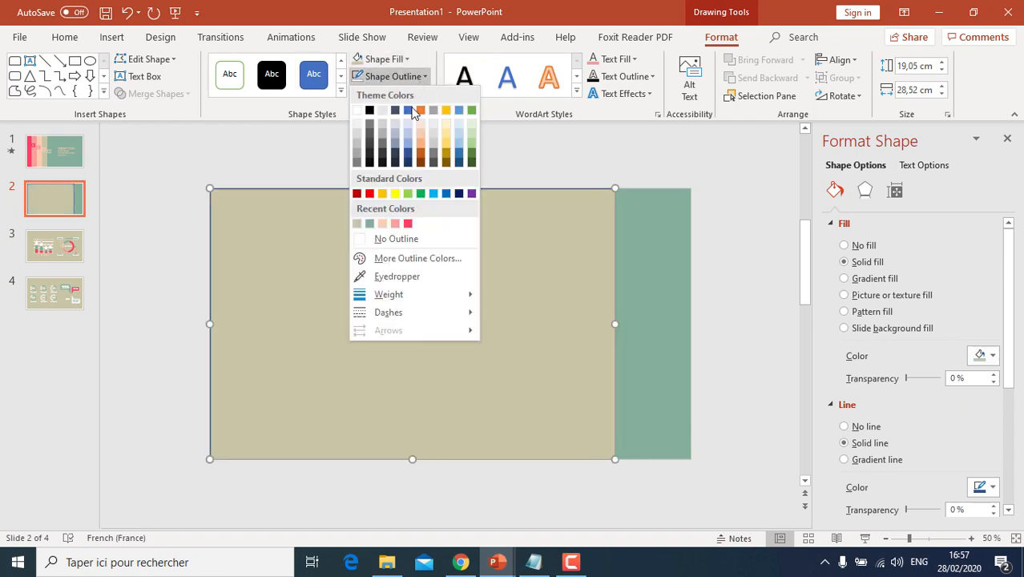
pyautogui.click(392, 237)
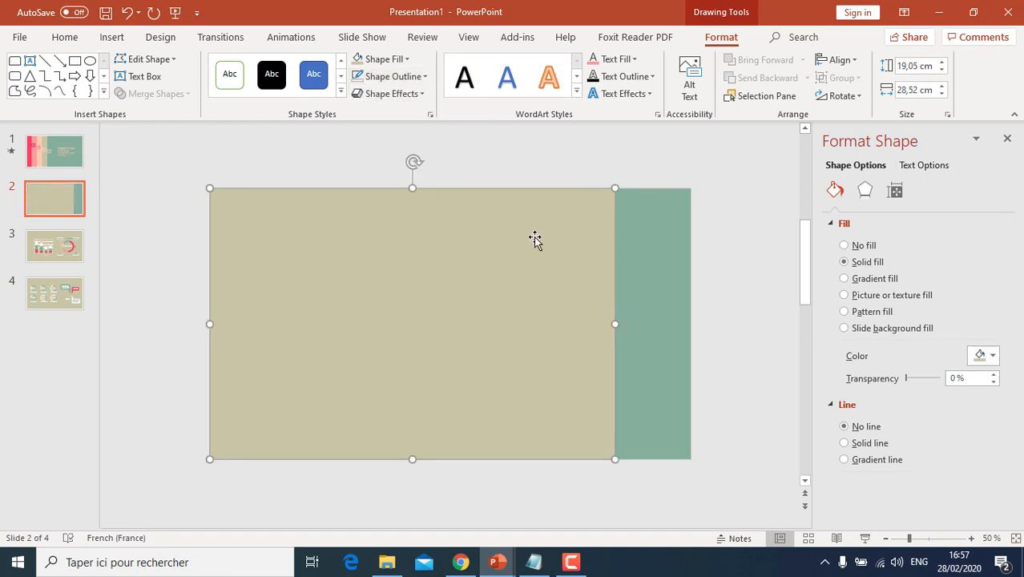
# Draw a top-corners-rounded rectangle about 2.12 by 3.02 cm, rotate it a quarter turn clockwise and attach it to the beige panel's right edge.
pyautogui.click(112, 38)
pyautogui.click(244, 100)
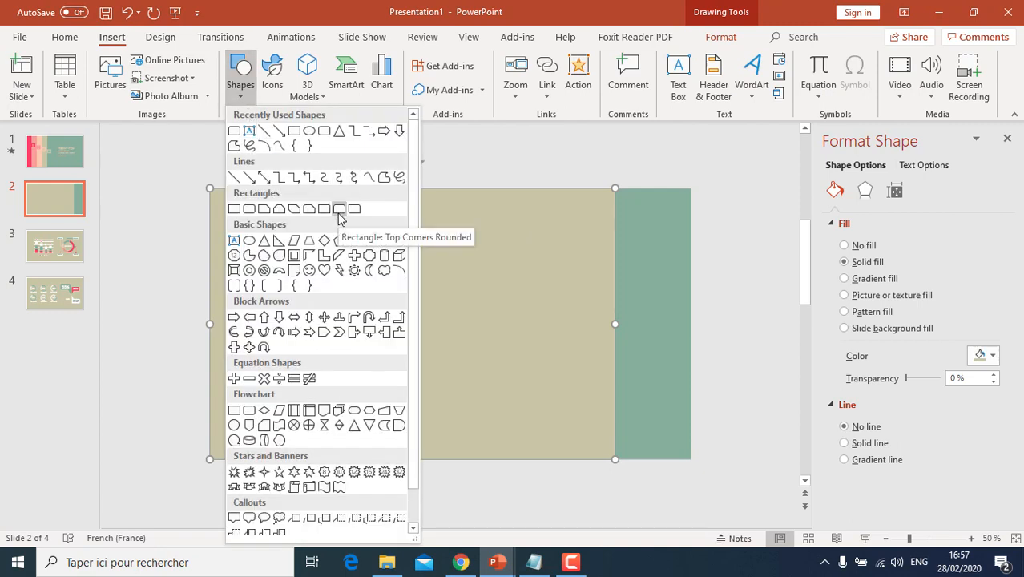
pyautogui.click(339, 209)
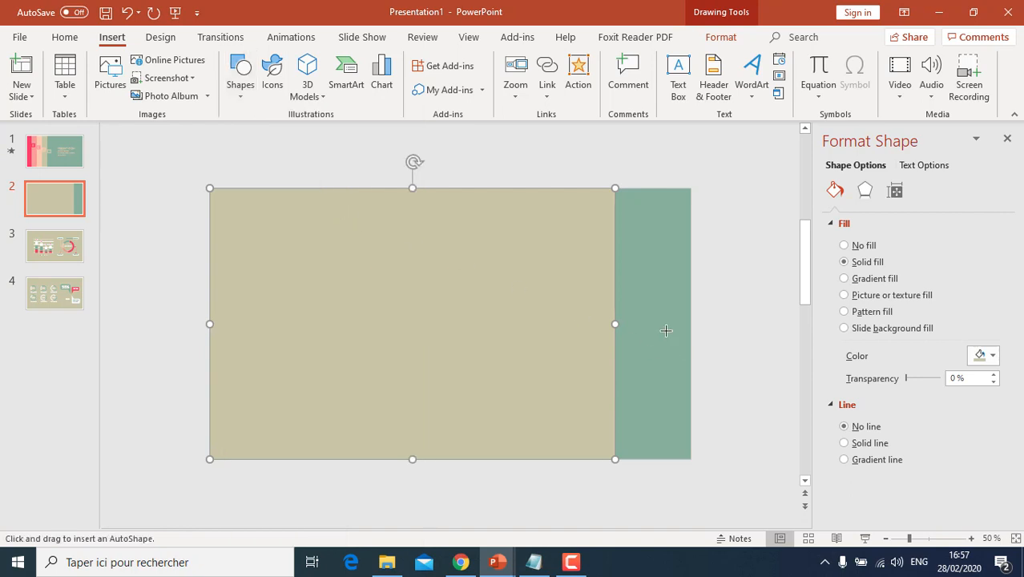
pyautogui.moveTo(640, 288); pyautogui.dragTo(674, 294)
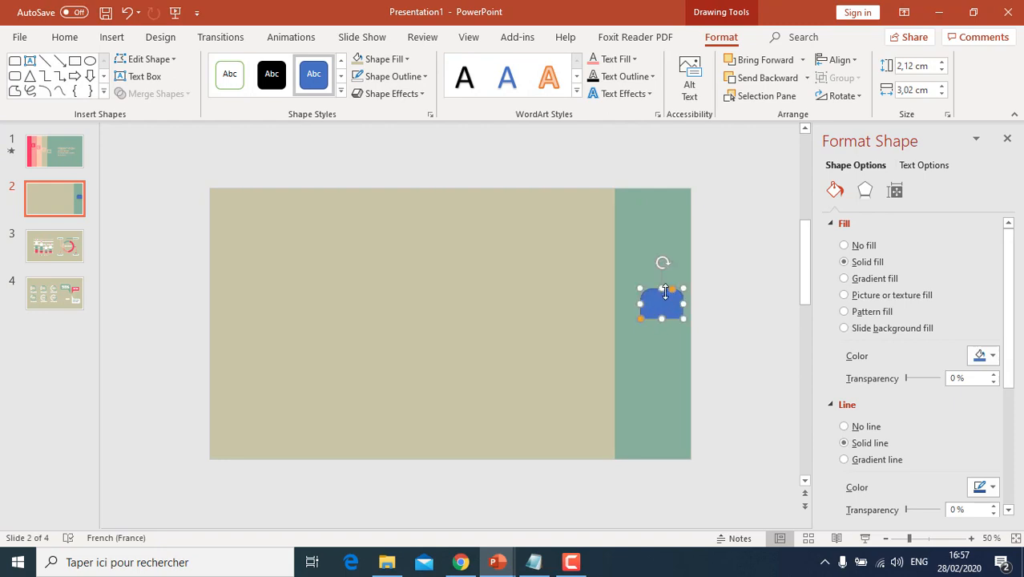
pyautogui.moveTo(663, 263); pyautogui.dragTo(633, 326)
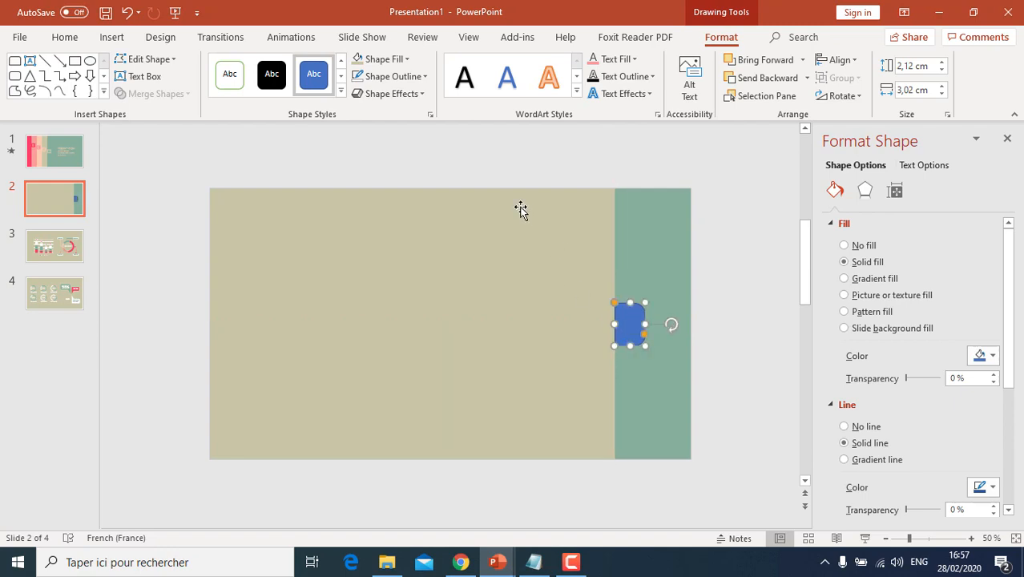
# Fill the small rounded tab with the same khaki-beige as the panel and remove its outline.
pyautogui.click(406, 62)
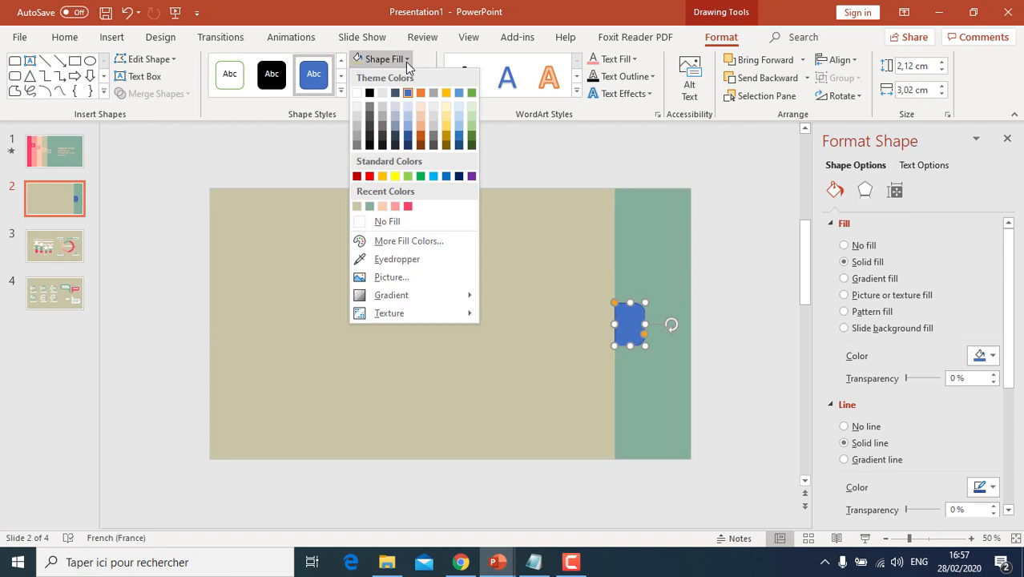
pyautogui.click(360, 208)
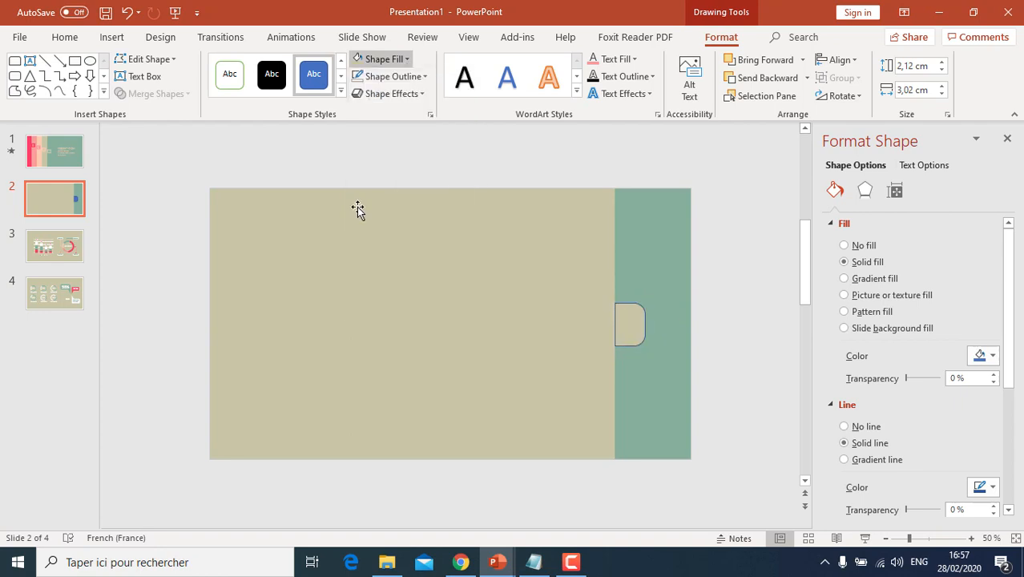
pyautogui.click(409, 79)
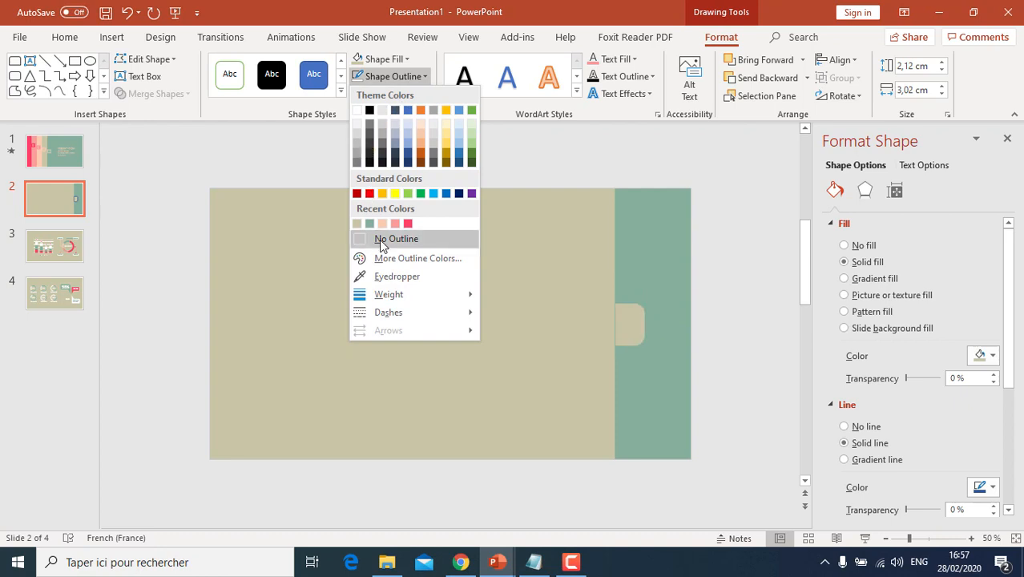
pyautogui.click(383, 243)
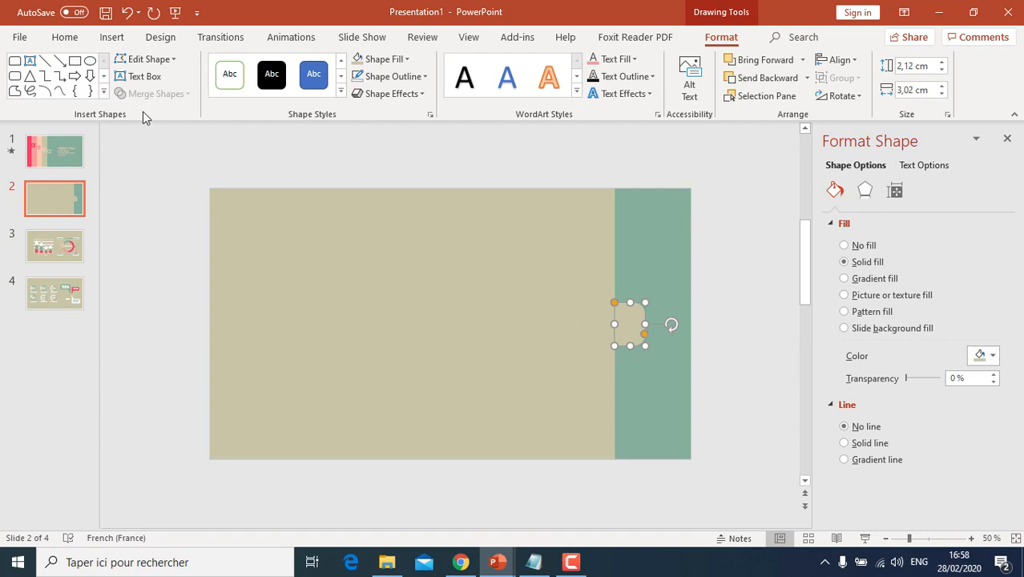
# Add a text box containing the letter A on the beige tab.
pyautogui.click(147, 81)
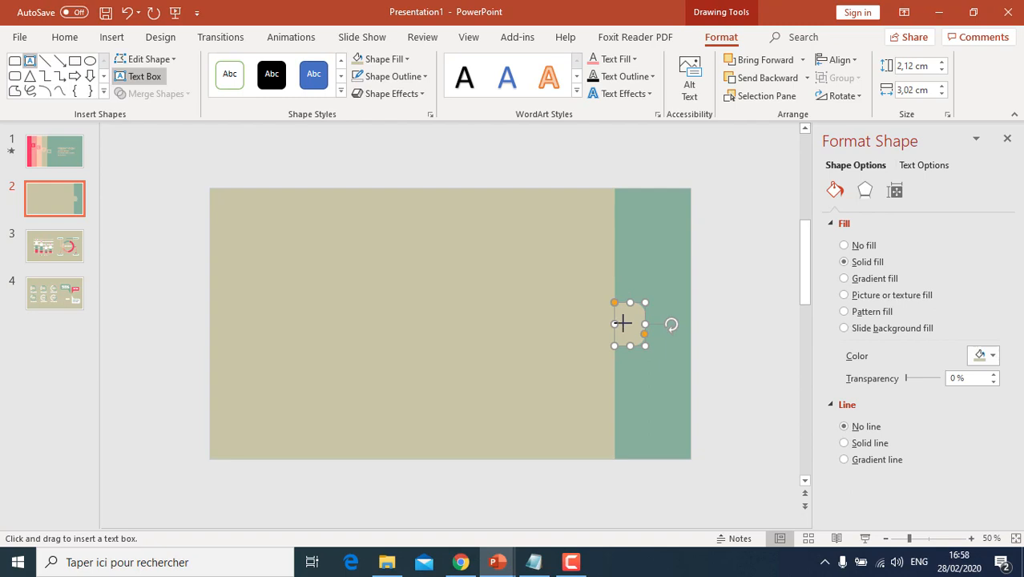
pyautogui.moveTo(620, 317); pyautogui.dragTo(638, 343)
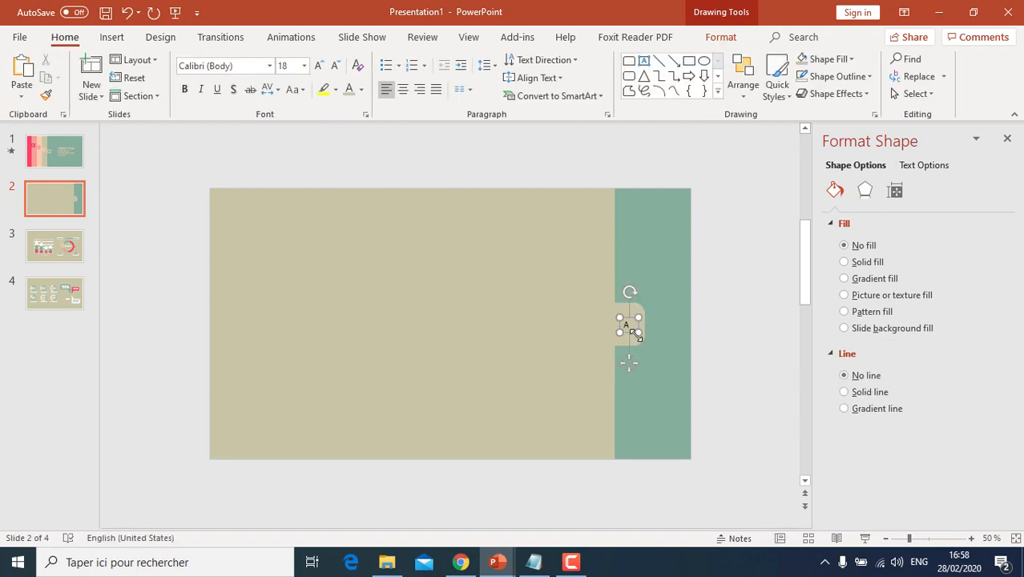
pyautogui.write('A')
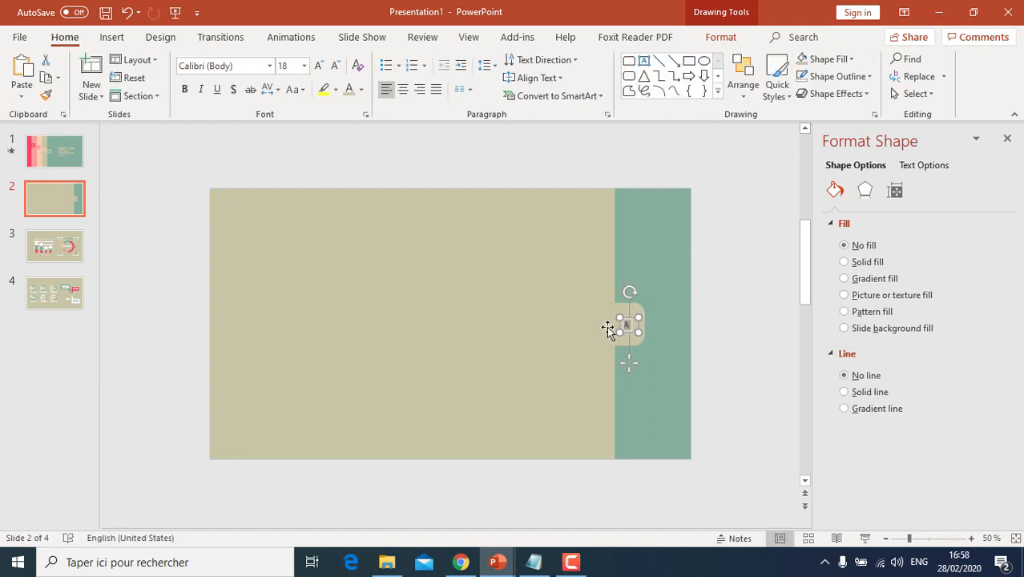
# Set the letter A to the DAGGERSQUARE font at size 48 and reposition it inside the tab.
pyautogui.click(249, 68)
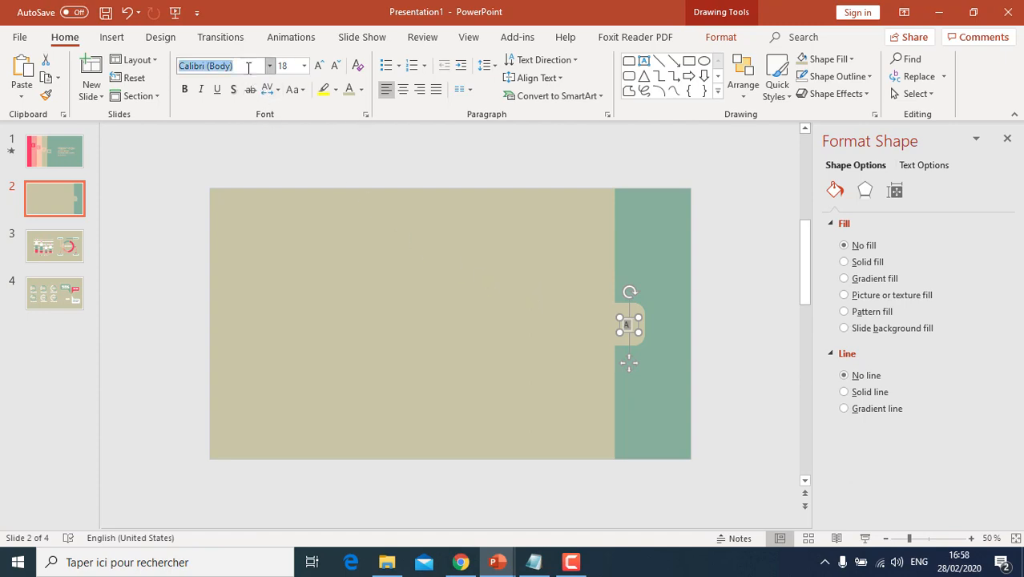
pyautogui.write('DAGGERSQUARE')
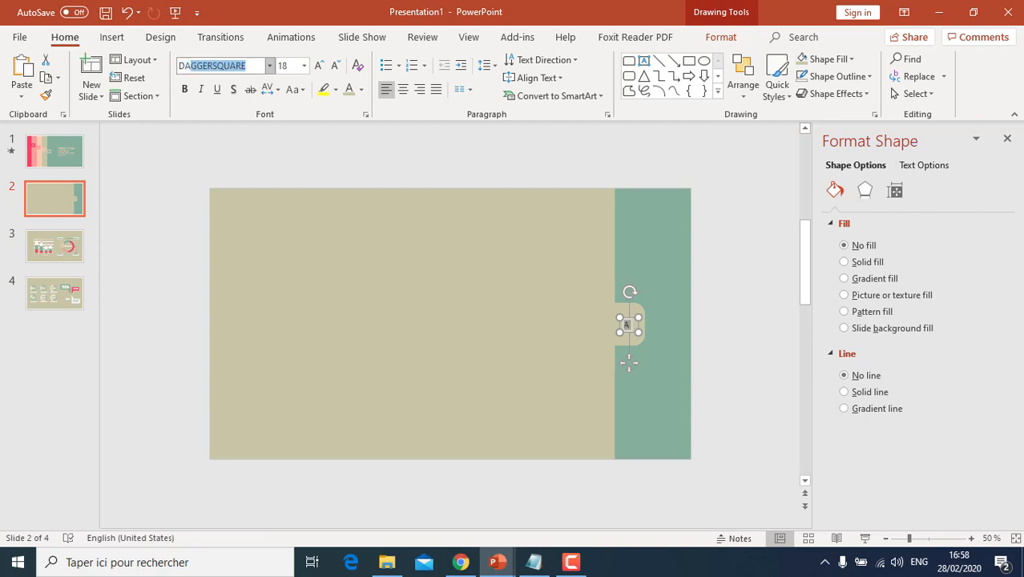
pyautogui.press('Return')
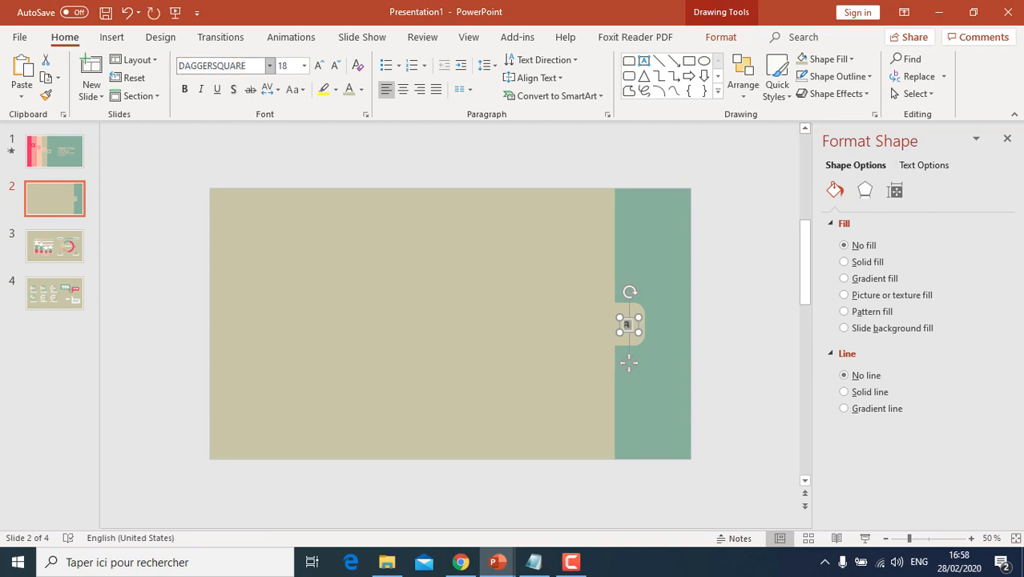
pyautogui.click(289, 68)
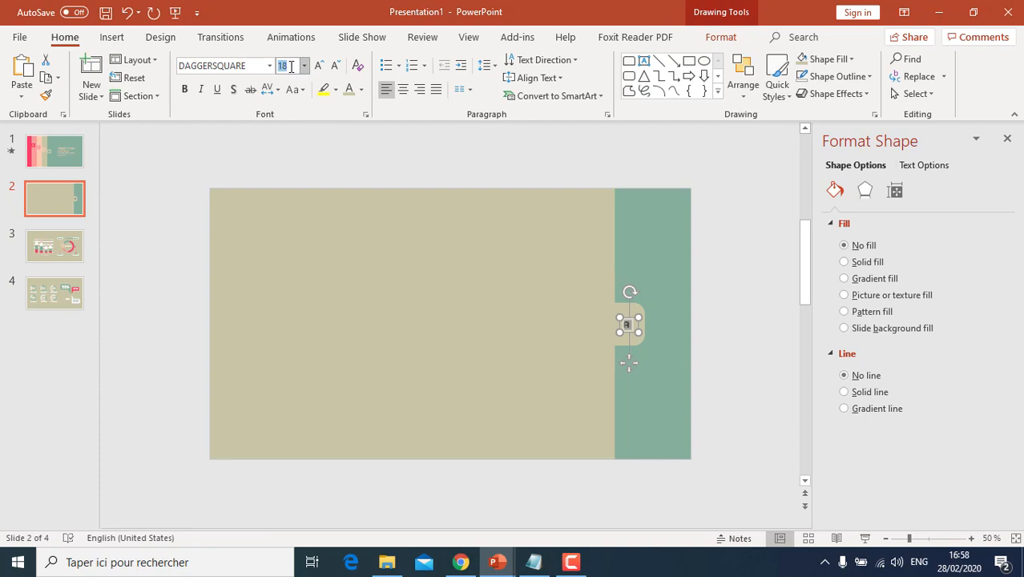
pyautogui.write('48')
pyautogui.press('Return')
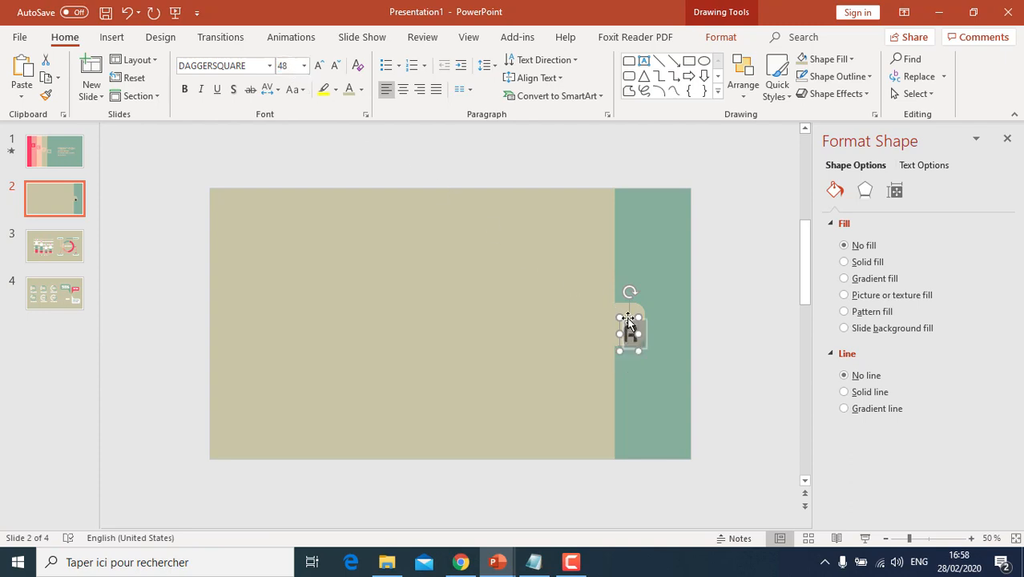
pyautogui.click(626, 317)
pyautogui.moveTo(625, 316); pyautogui.dragTo(627, 312)
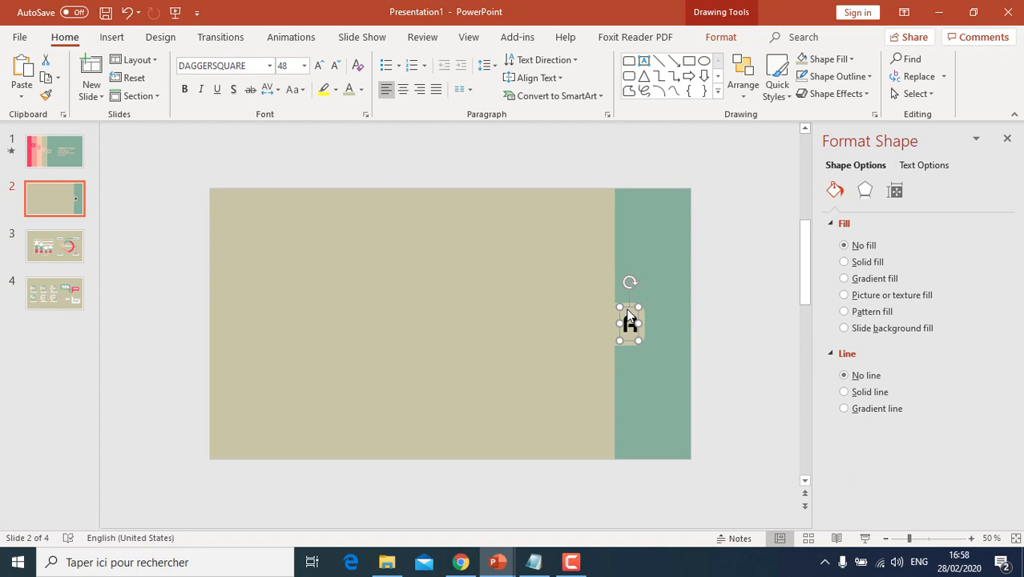
# Colour the letter A in the recent grey-green of the background and centre it in its text box.
pyautogui.doubleClick(629, 322)
pyautogui.click(361, 90)
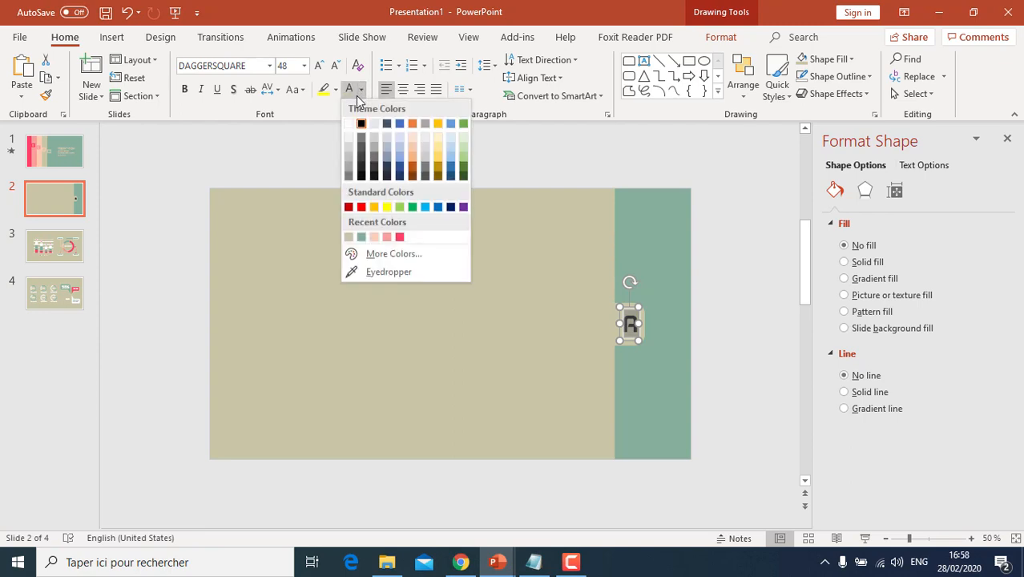
pyautogui.click(363, 238)
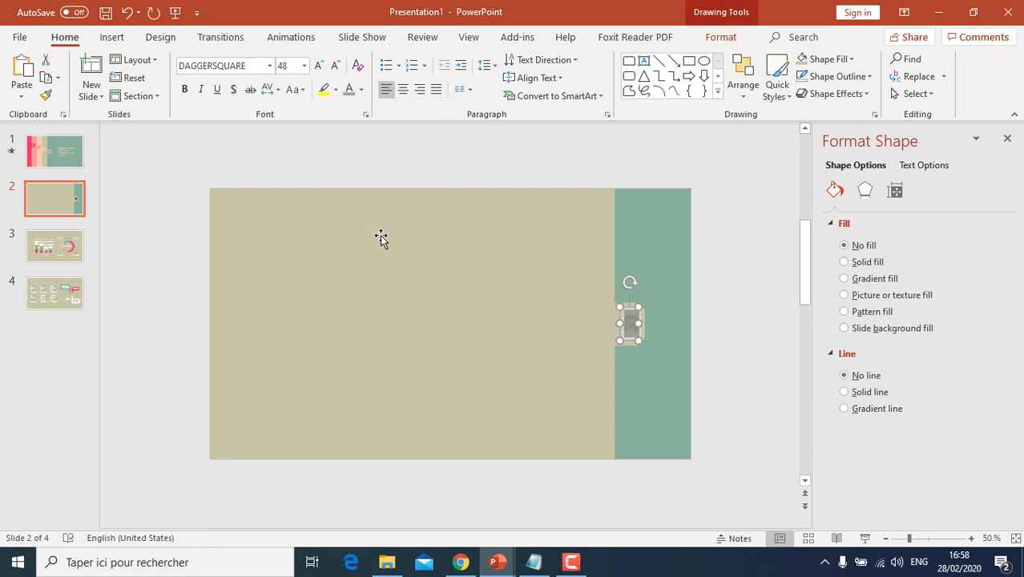
pyautogui.click(405, 93)
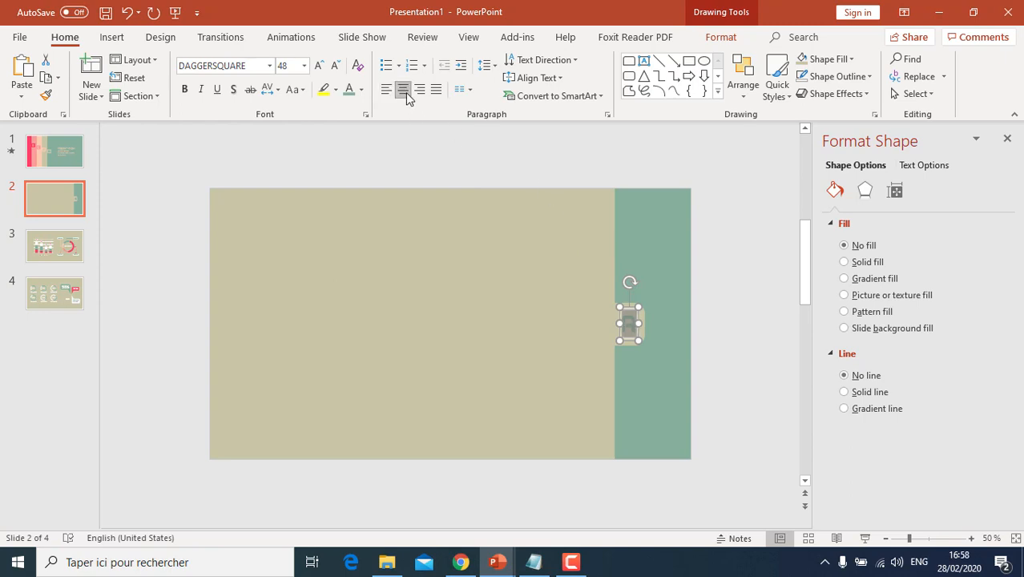
pyautogui.click(588, 287)
pyautogui.click(656, 359)
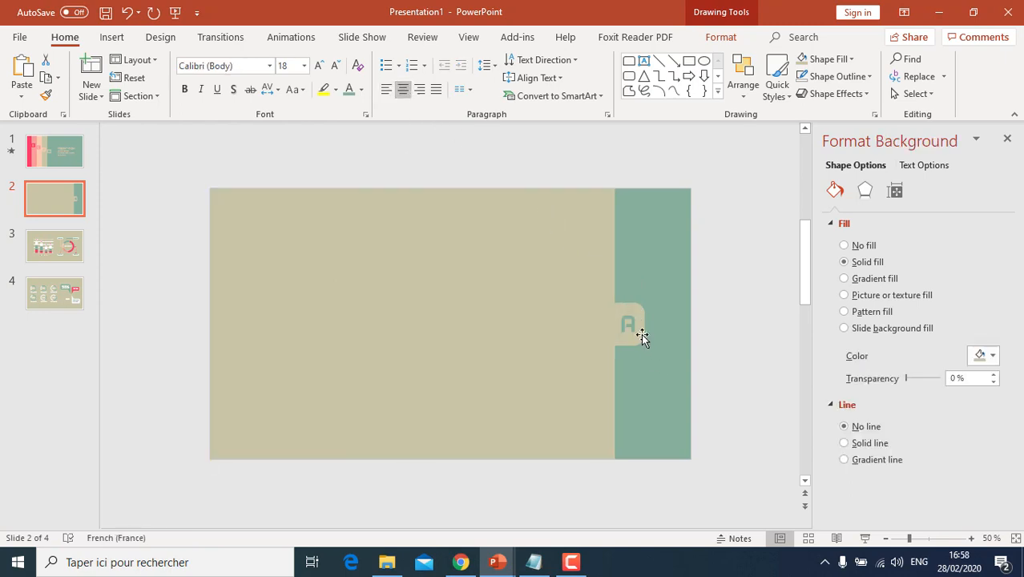
# Select the letter A together with the rounded tab and group them.
pyautogui.click(635, 322)
pyautogui.click(654, 329)
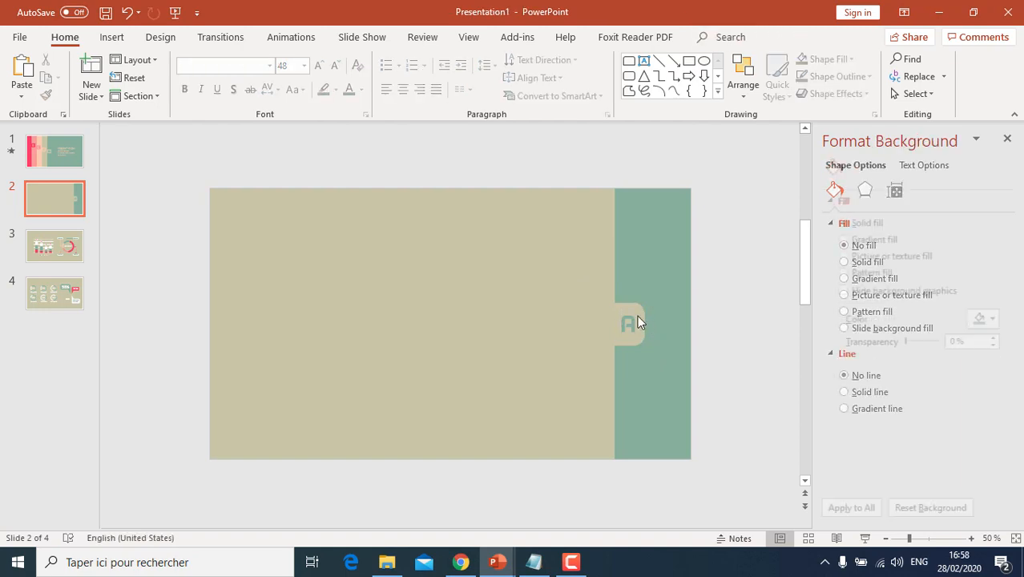
pyautogui.moveTo(653, 293); pyautogui.dragTo(596, 354)
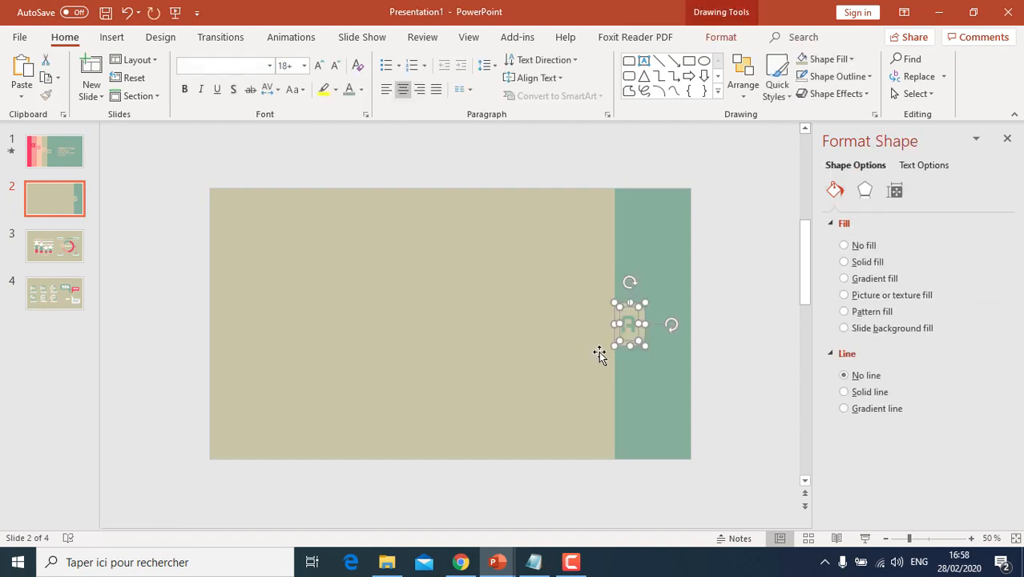
pyautogui.hotkey('ctrl', 'g')
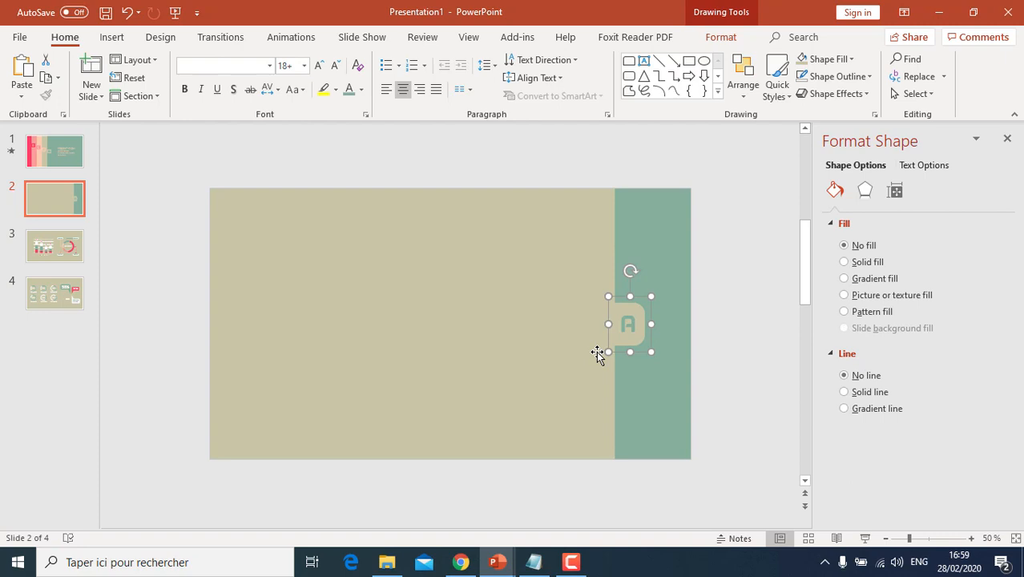
# Duplicate the beige panel with its tab group, offset the copy to the left and fill it with the recent Rose colour.
pyautogui.keyDown('shift'); pyautogui.click(597, 353); pyautogui.keyUp('shift')
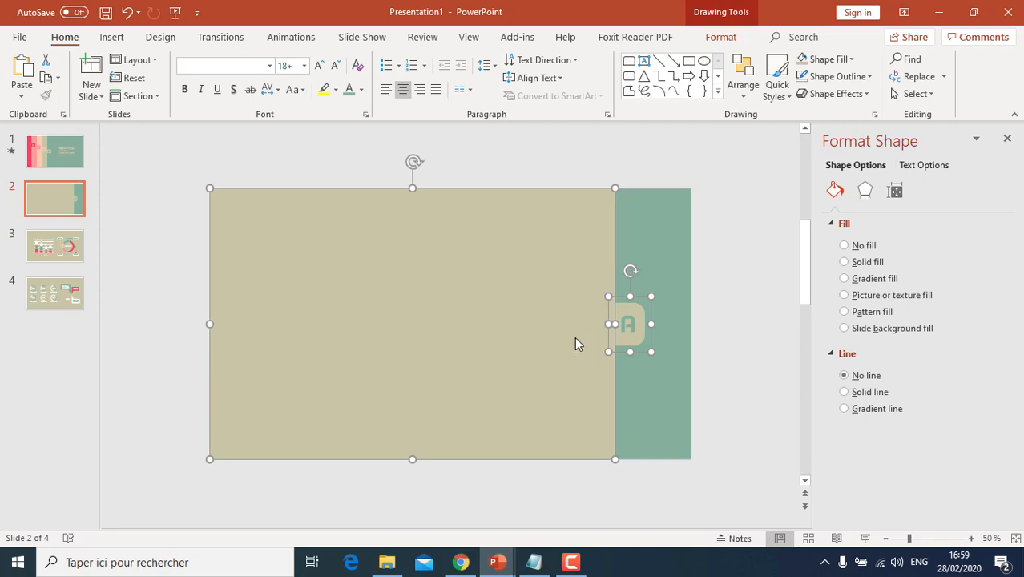
pyautogui.moveTo(574, 338); pyautogui.dragTo(519, 335)
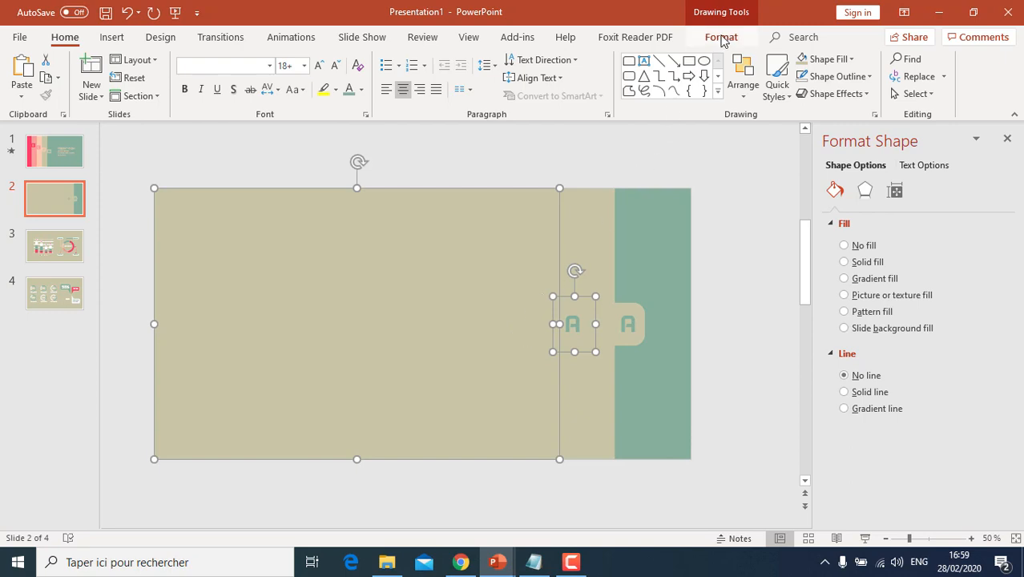
pyautogui.click(720, 39)
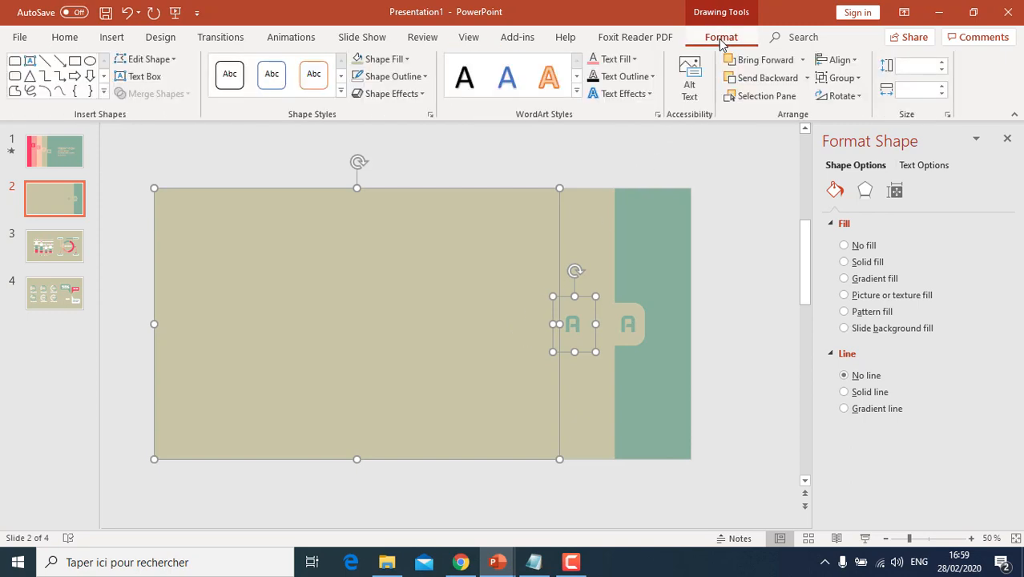
pyautogui.click(407, 61)
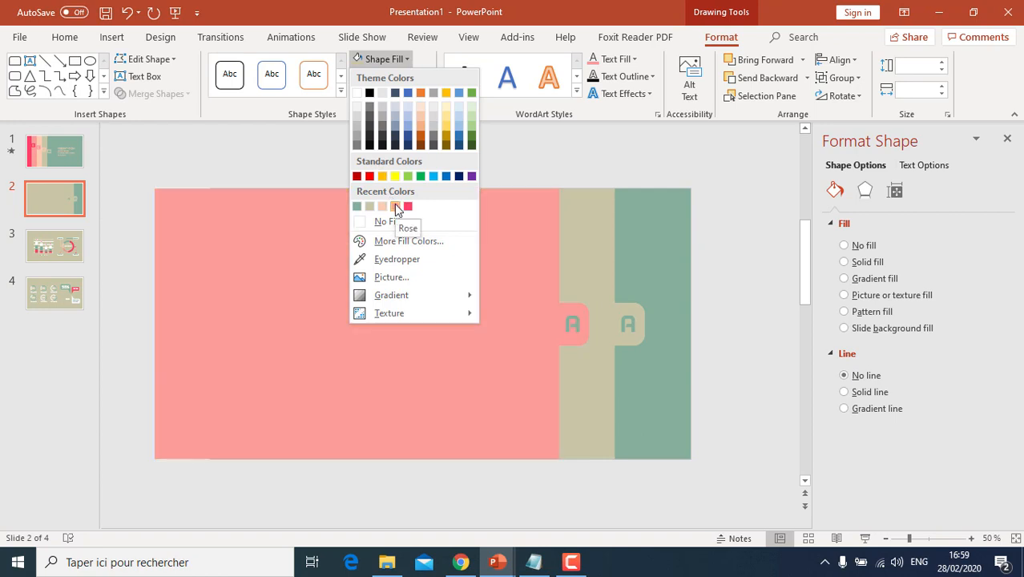
pyautogui.click(395, 207)
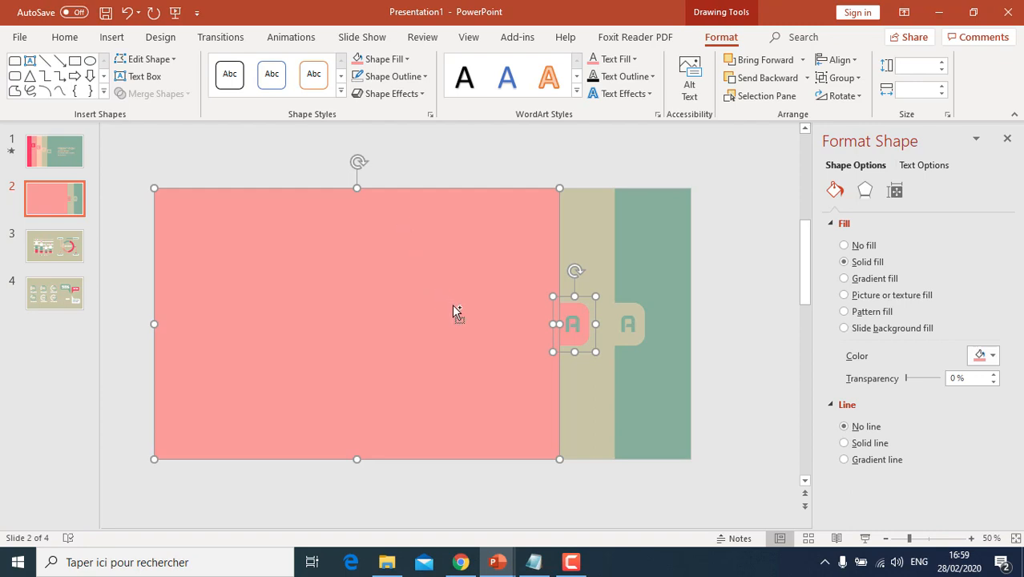
# Duplicate the rose panel and tab further left and fill the copy with the recent light peach colour.
pyautogui.moveTo(450, 303); pyautogui.dragTo(389, 313)
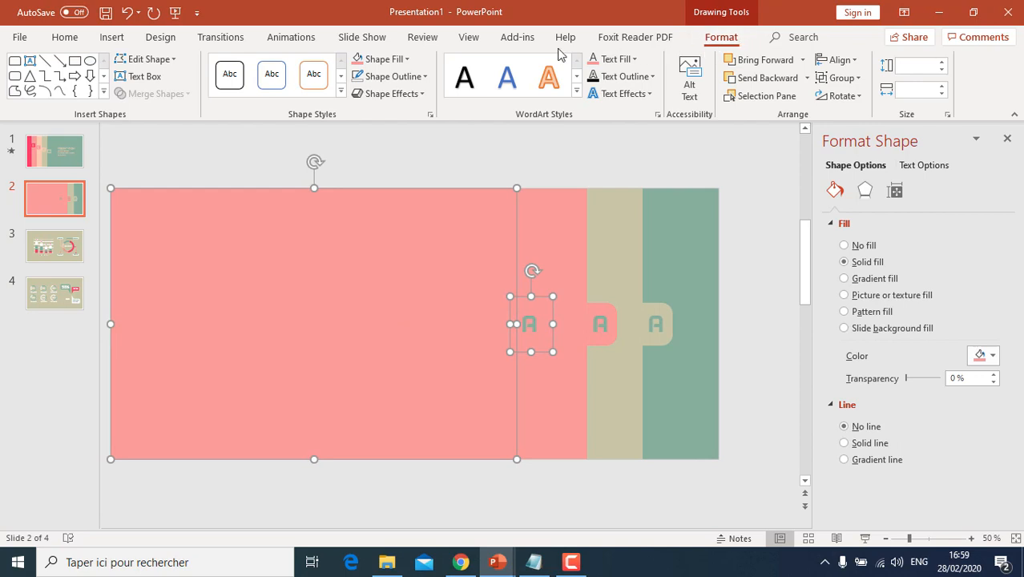
pyautogui.click(407, 60)
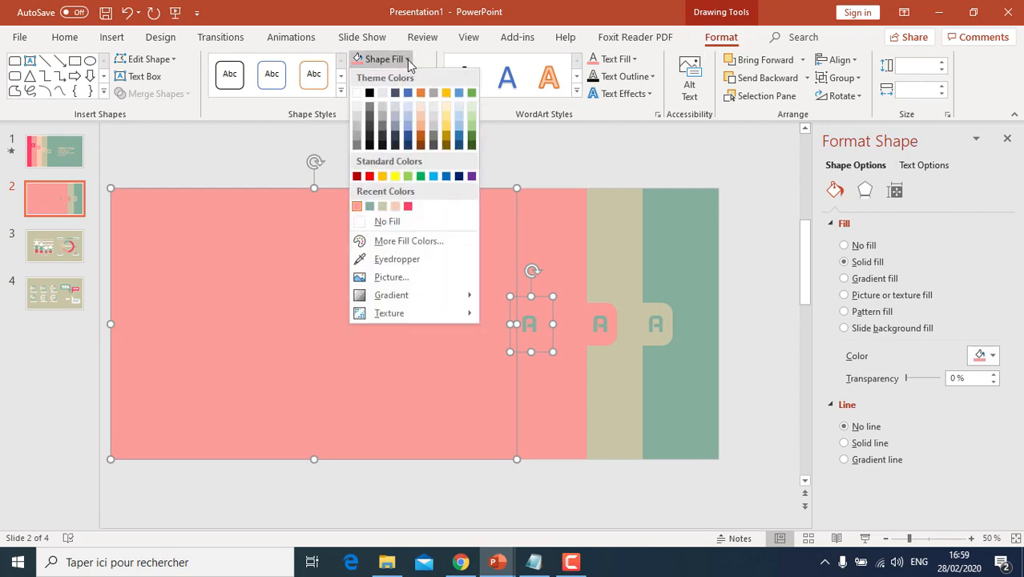
pyautogui.click(396, 206)
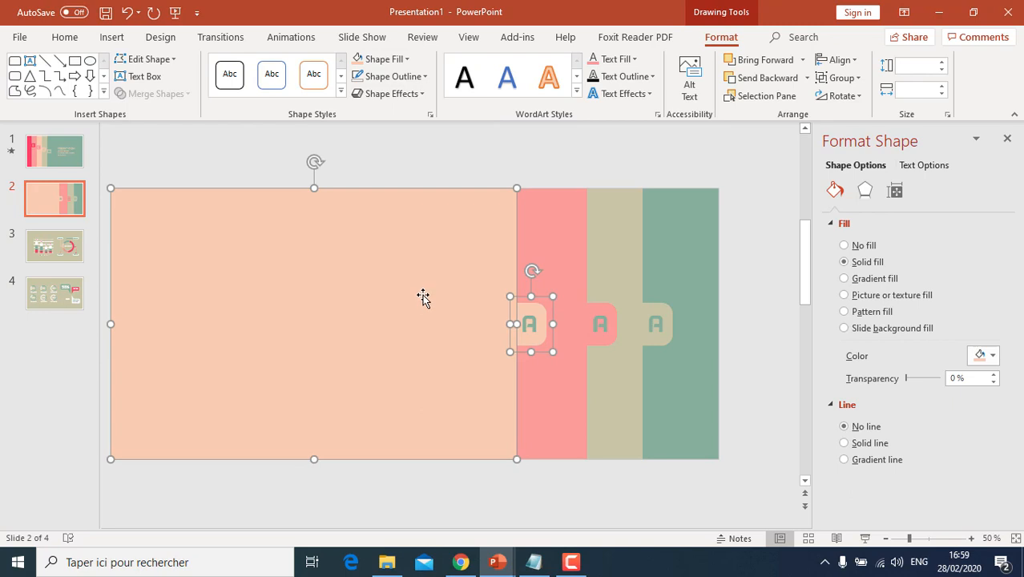
# Duplicate the peach panel and tab further left and fill the copy with the recent bright pink-red colour.
pyautogui.moveTo(425, 297); pyautogui.dragTo(341, 297)
pyautogui.hotkey('ctrl', 'z')
pyautogui.moveTo(415, 317); pyautogui.dragTo(354, 311)
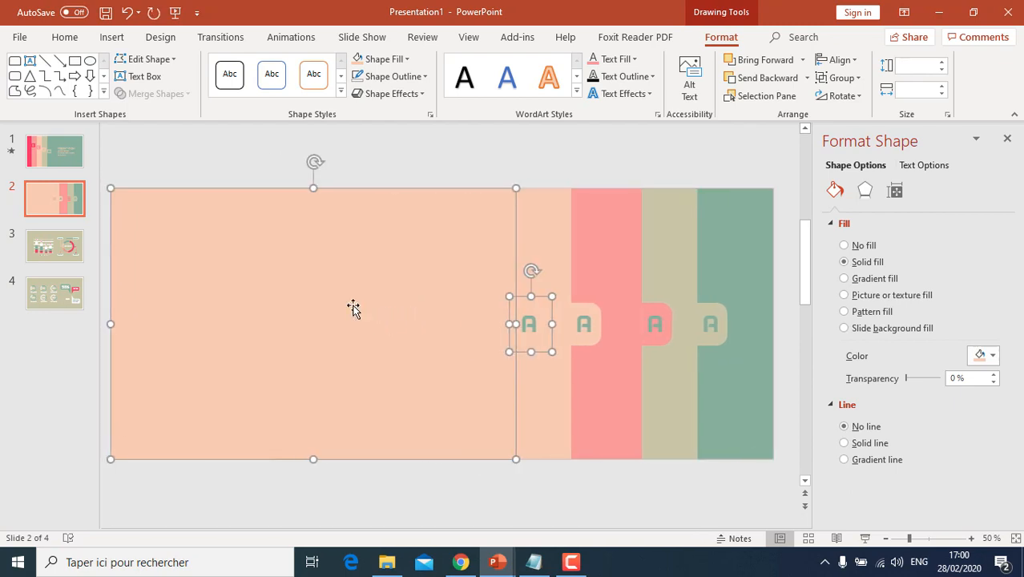
pyautogui.click(407, 61)
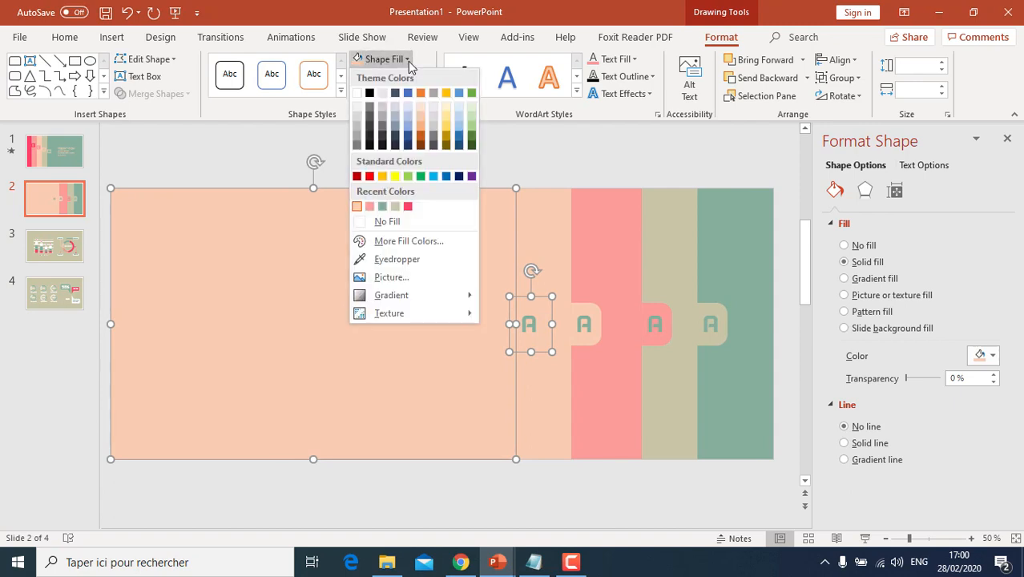
pyautogui.click(408, 207)
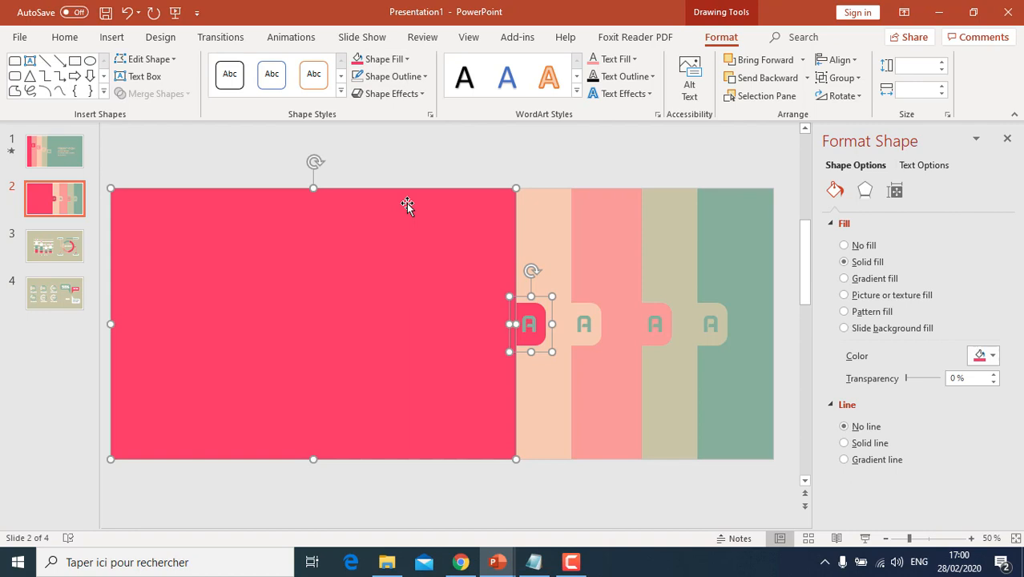